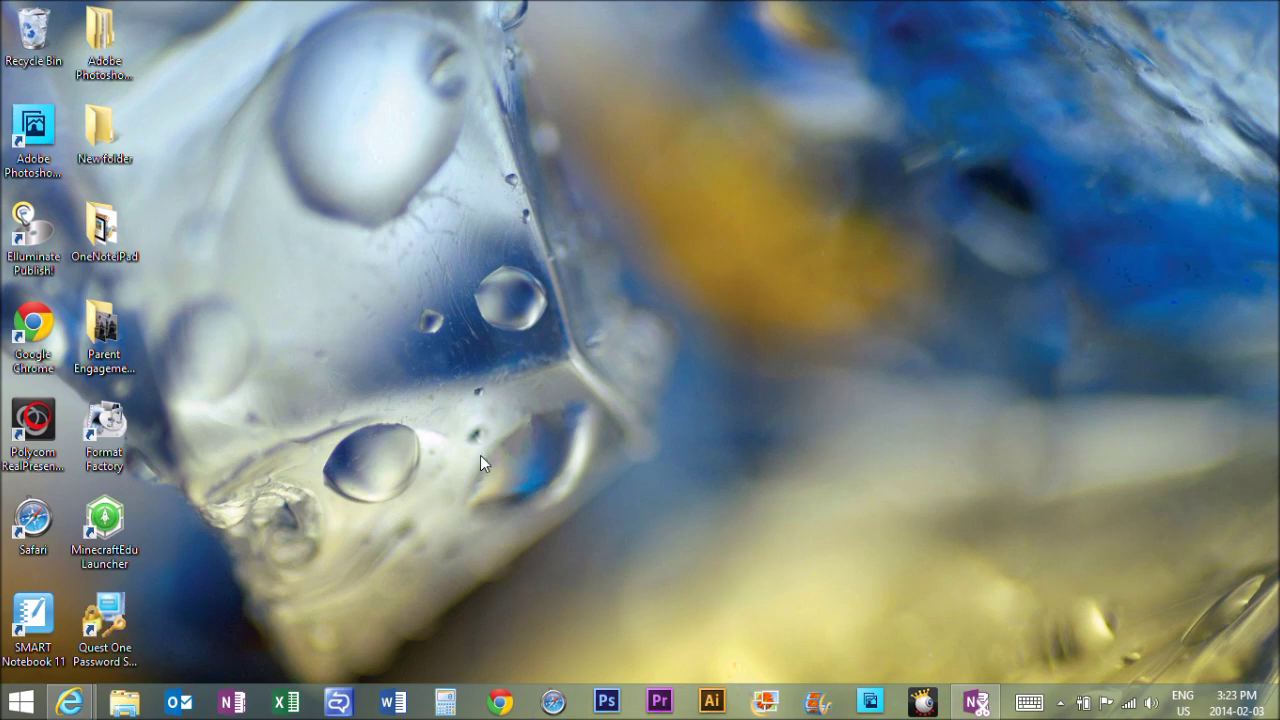
# Launch RealPresence Desktop from its desktop shortcut and maximize its window
pyautogui.click(33, 425)
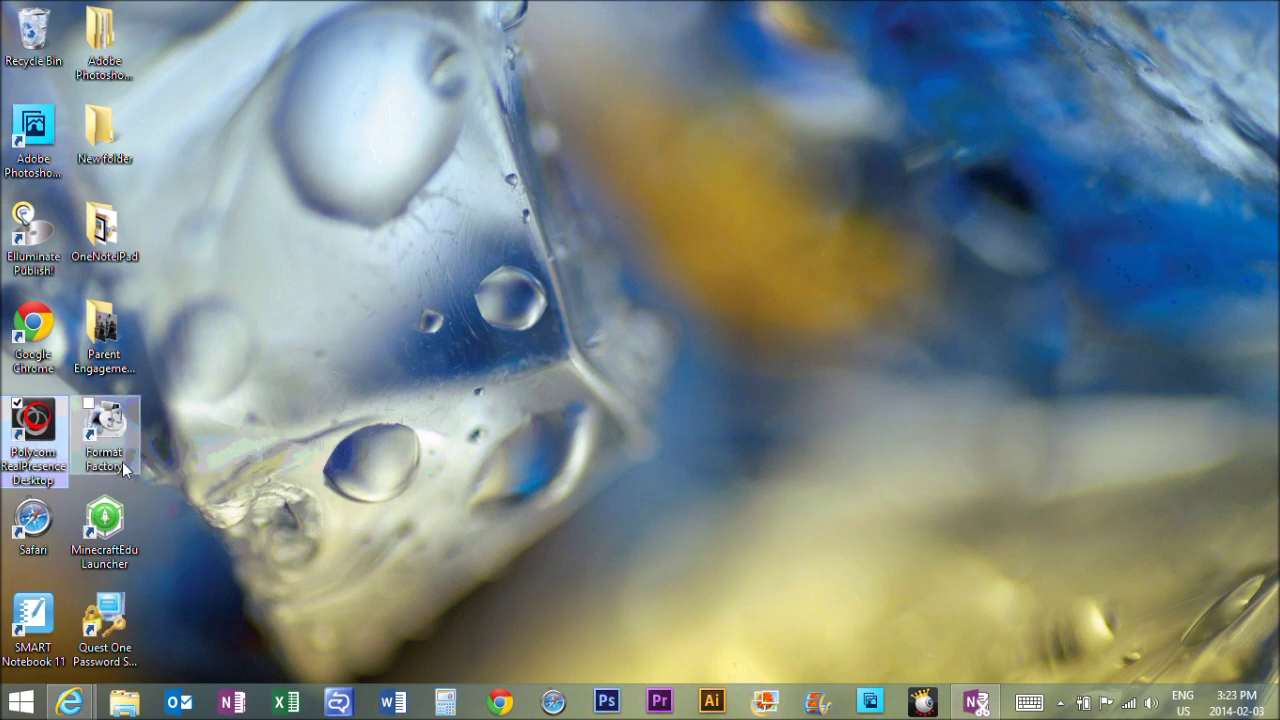
pyautogui.doubleClick(41, 426)
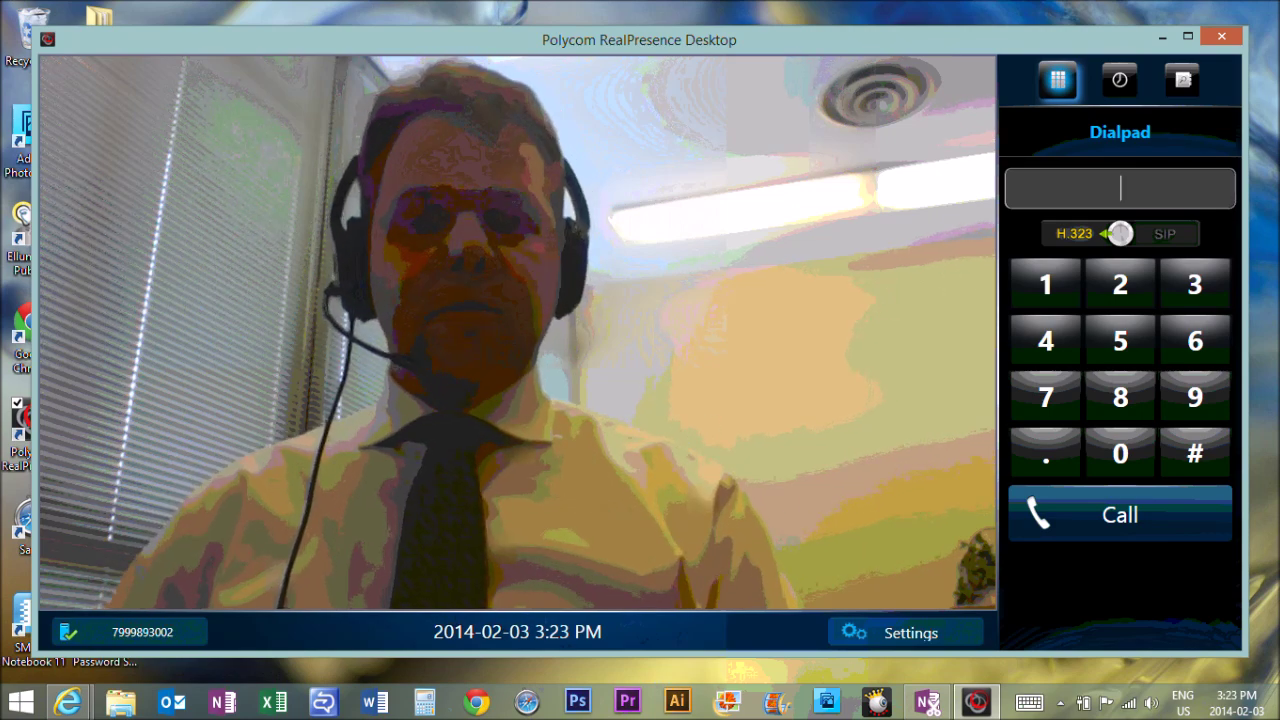
pyautogui.click(1189, 37)
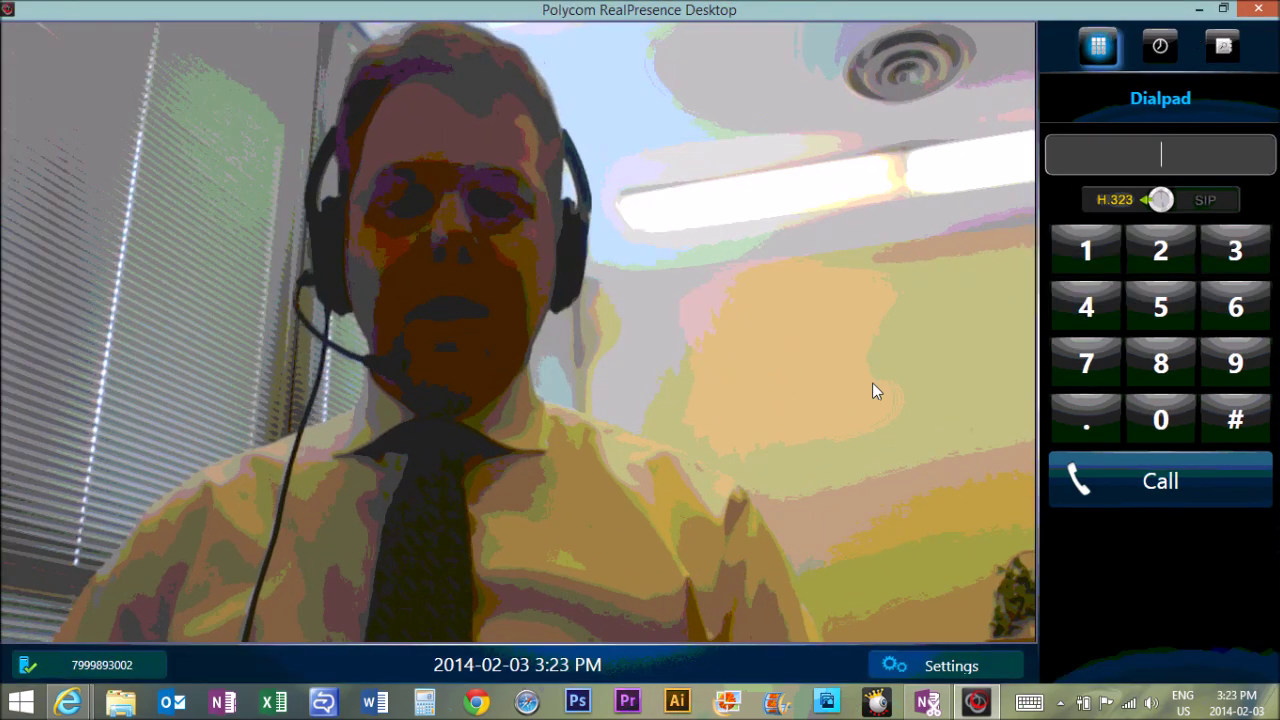
# Open Settings and view the General page with Callto, H.323 and SIP link handling
pyautogui.click(935, 666)
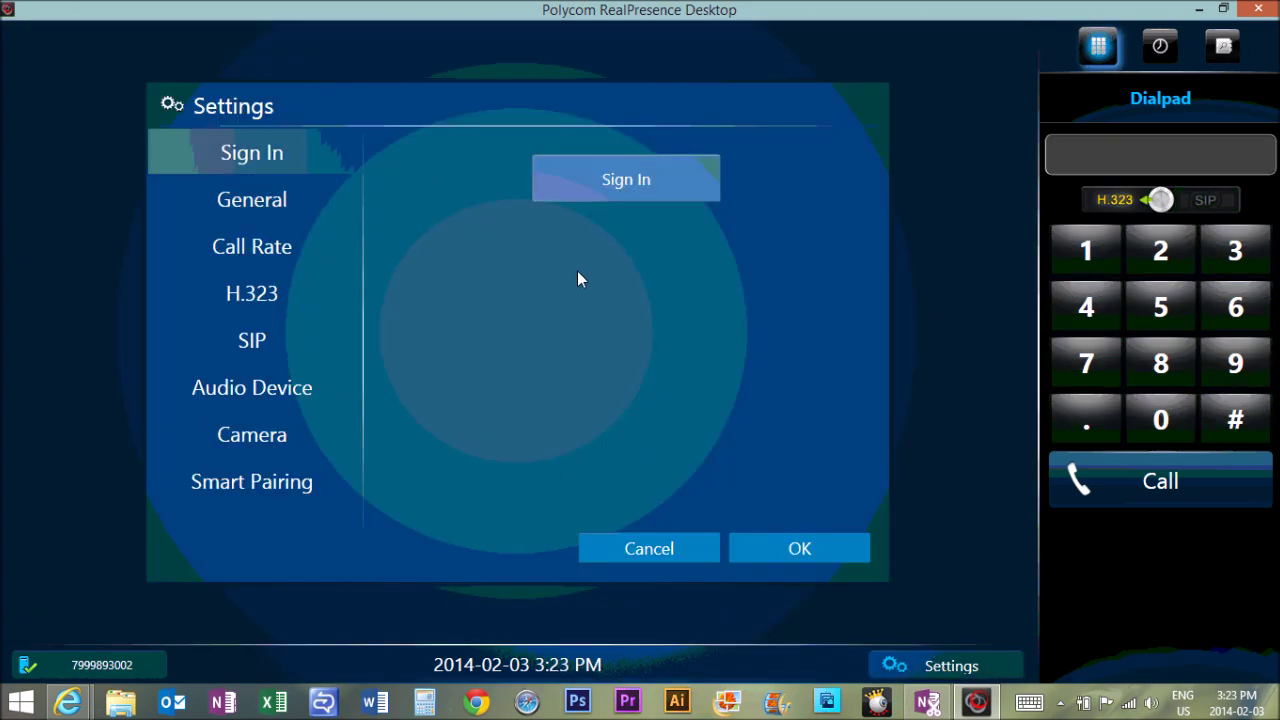
pyautogui.click(256, 195)
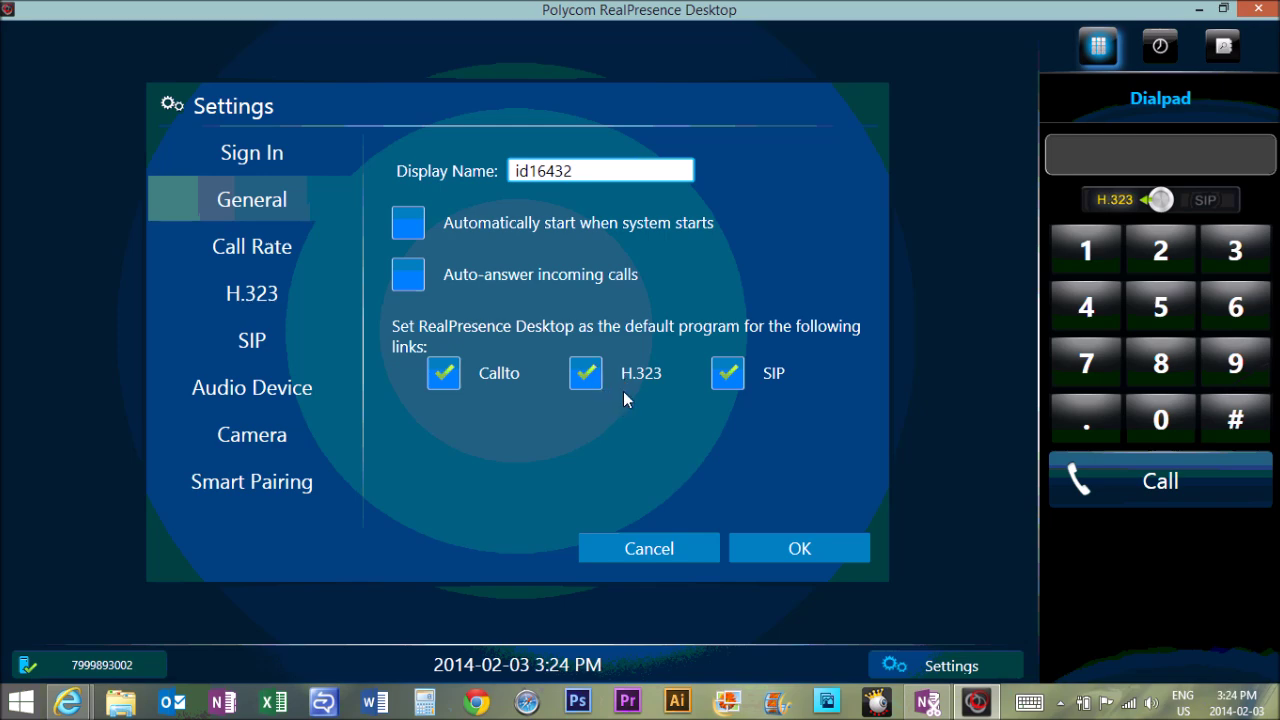
# Set the call rate to 512Kbps and uncheck Gatekeeper Registration on the H.323 page
pyautogui.click(263, 250)
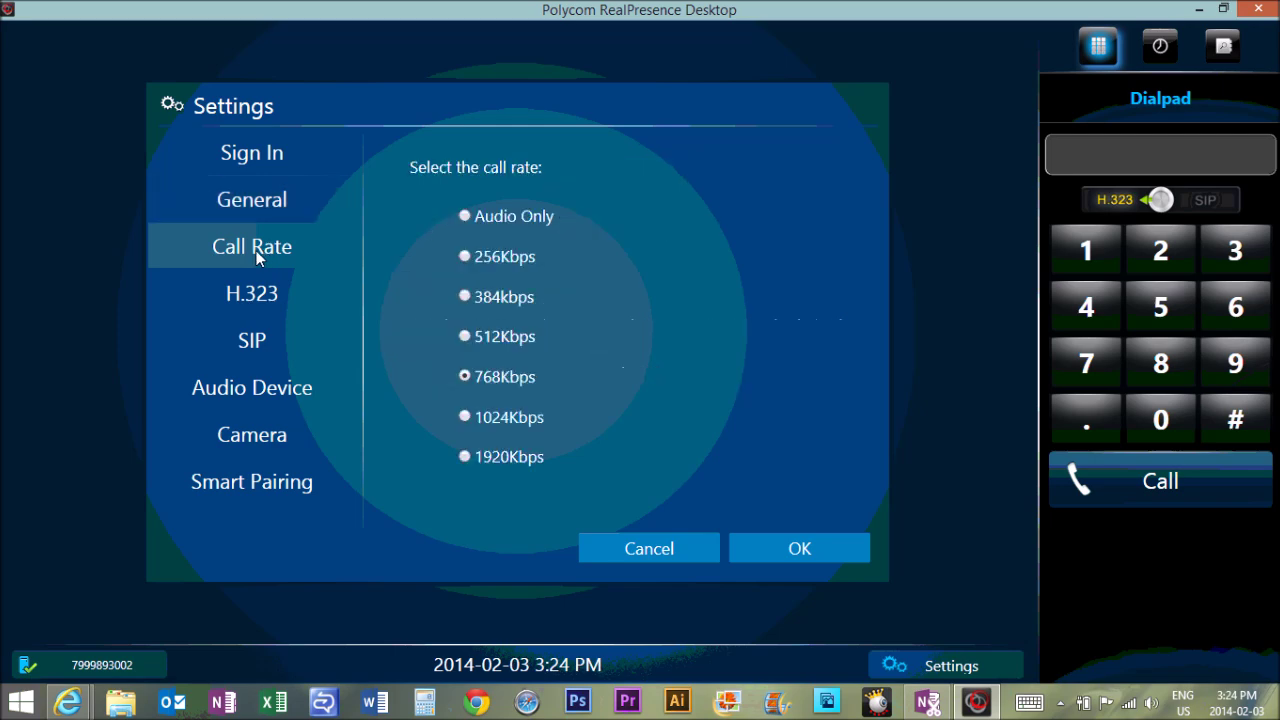
pyautogui.click(465, 336)
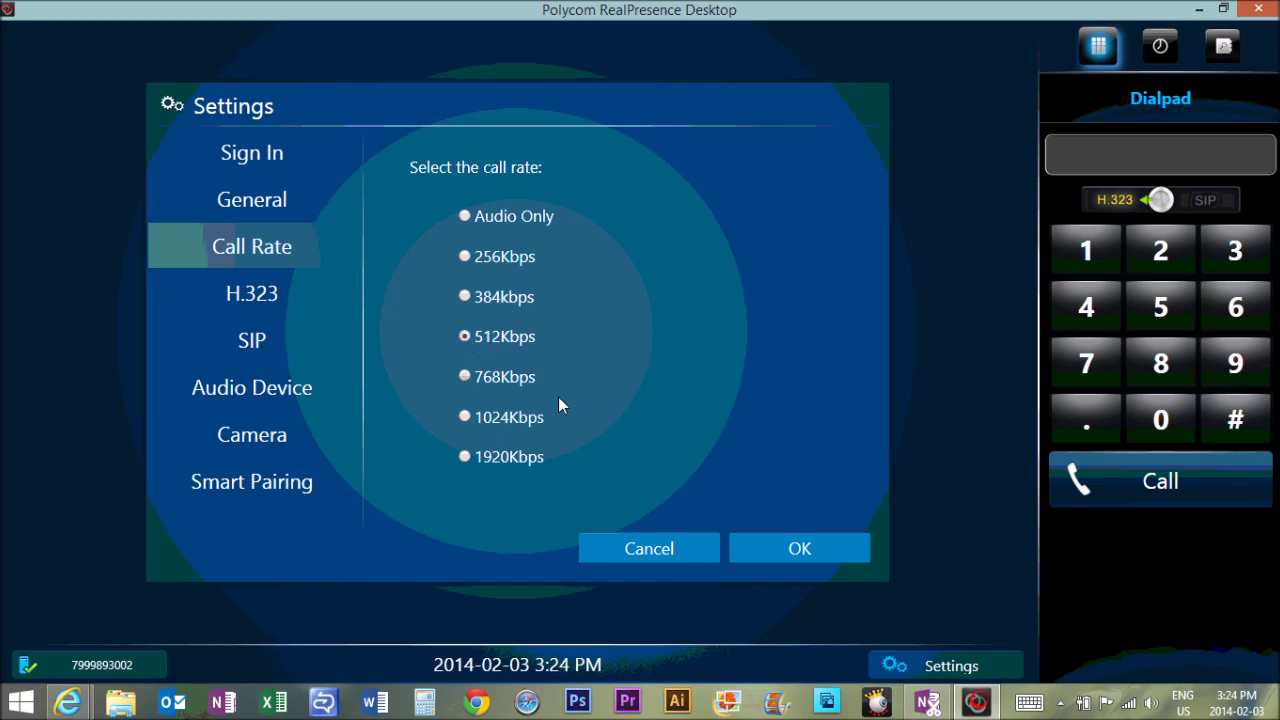
pyautogui.click(270, 303)
pyautogui.click(432, 231)
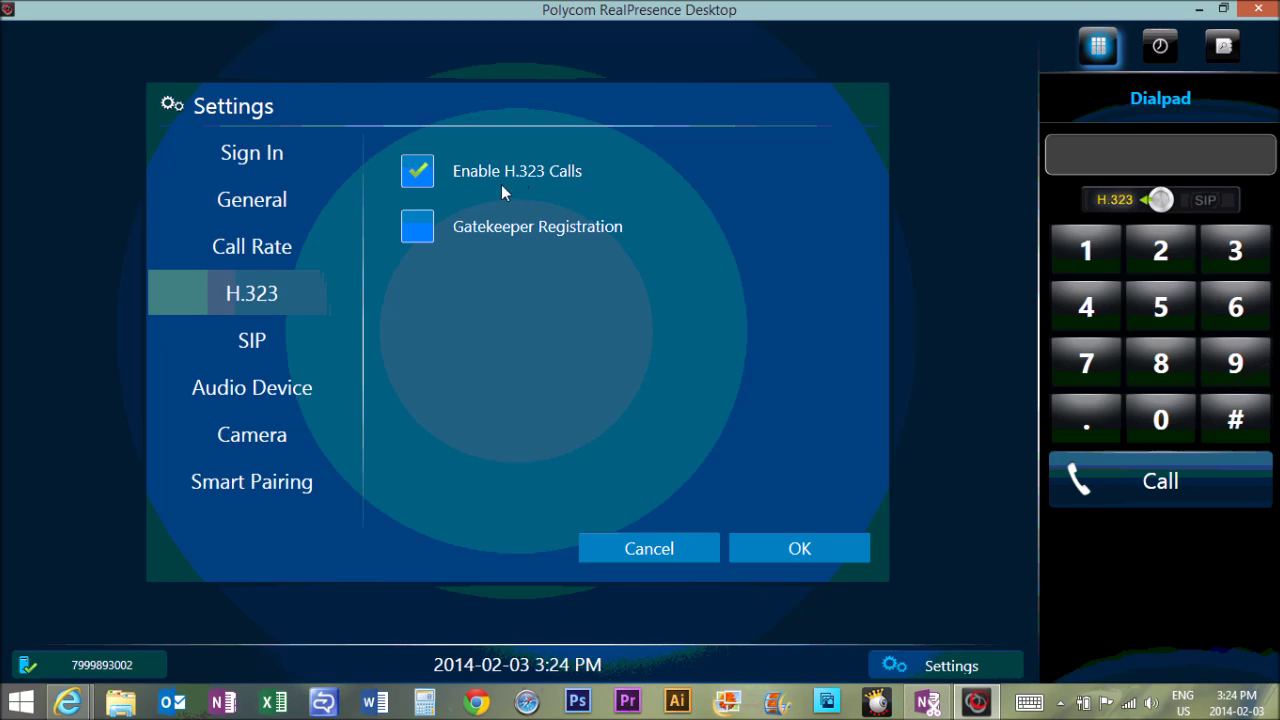
# Re-enable gatekeeper registration and check the gatekeeper address 10.254.253.40
pyautogui.click(419, 230)
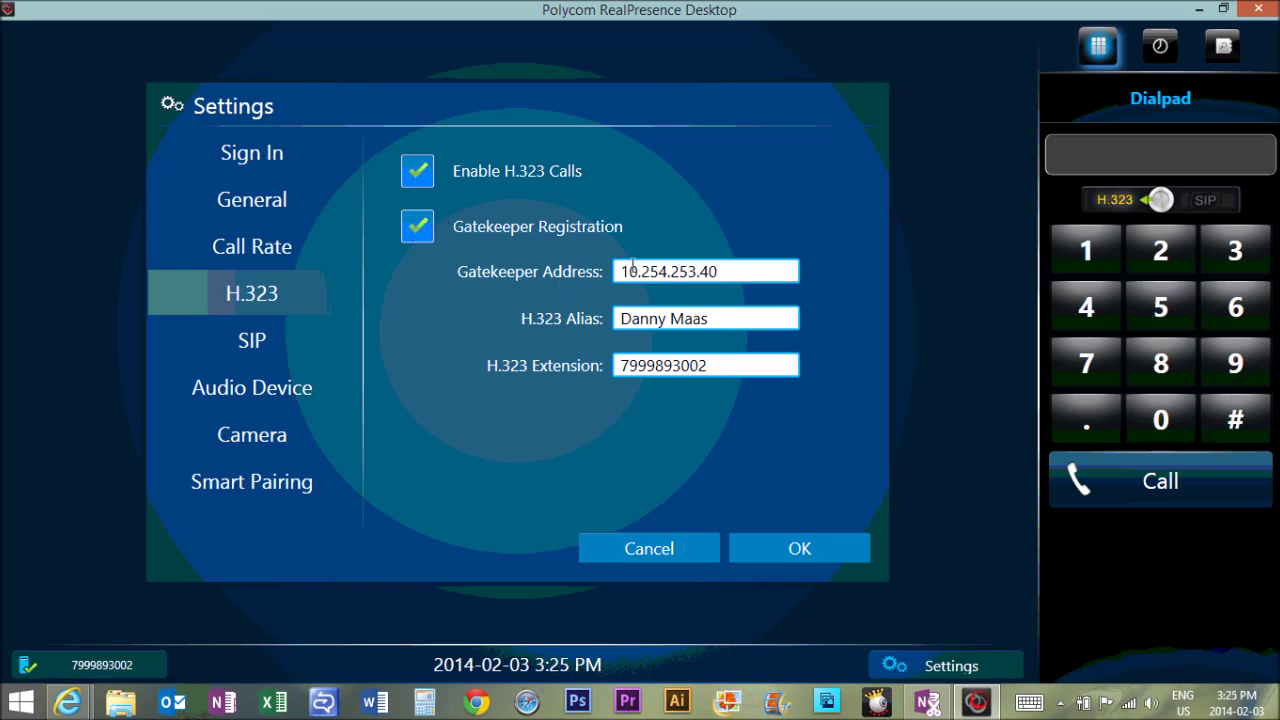
pyautogui.click(755, 268)
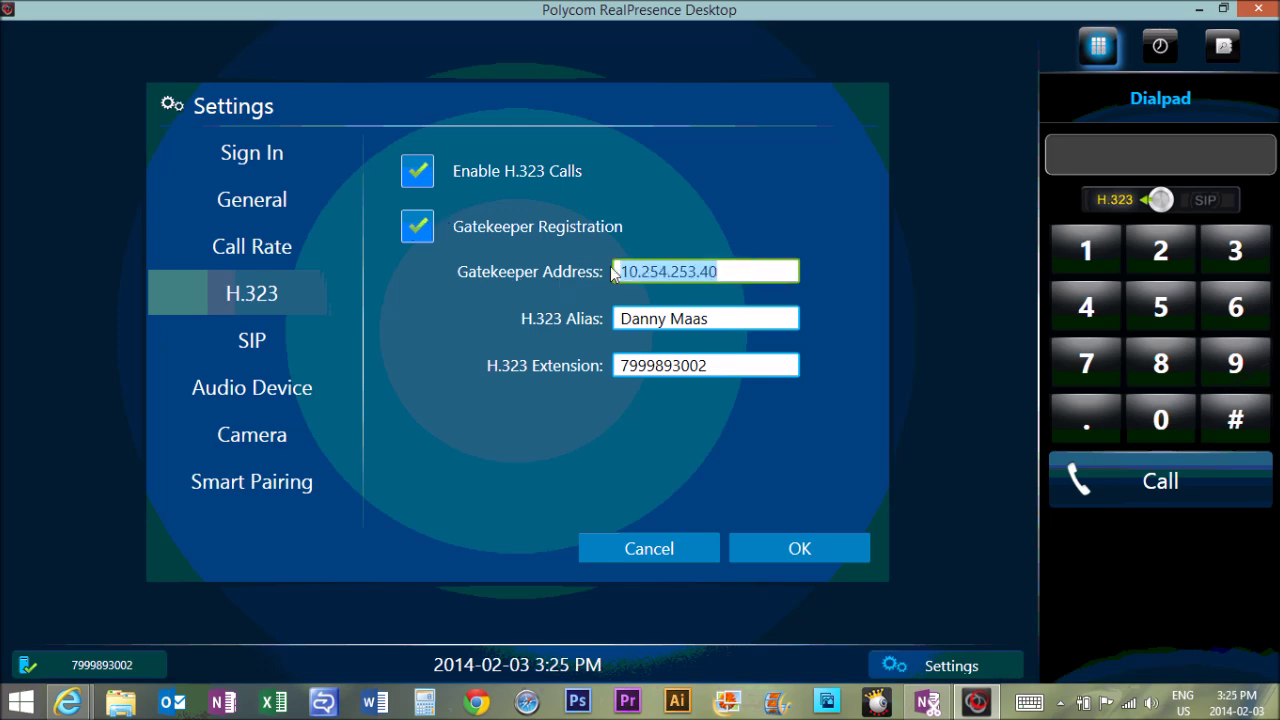
pyautogui.click(751, 271)
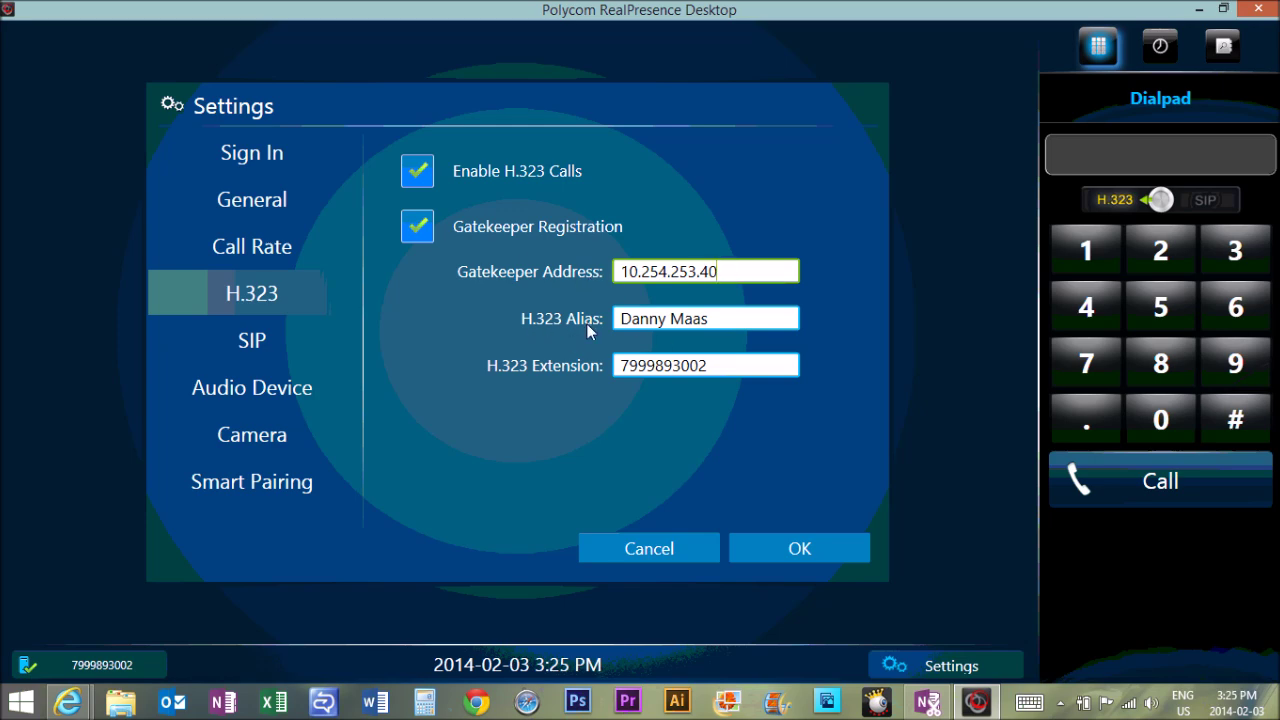
pyautogui.click(723, 319)
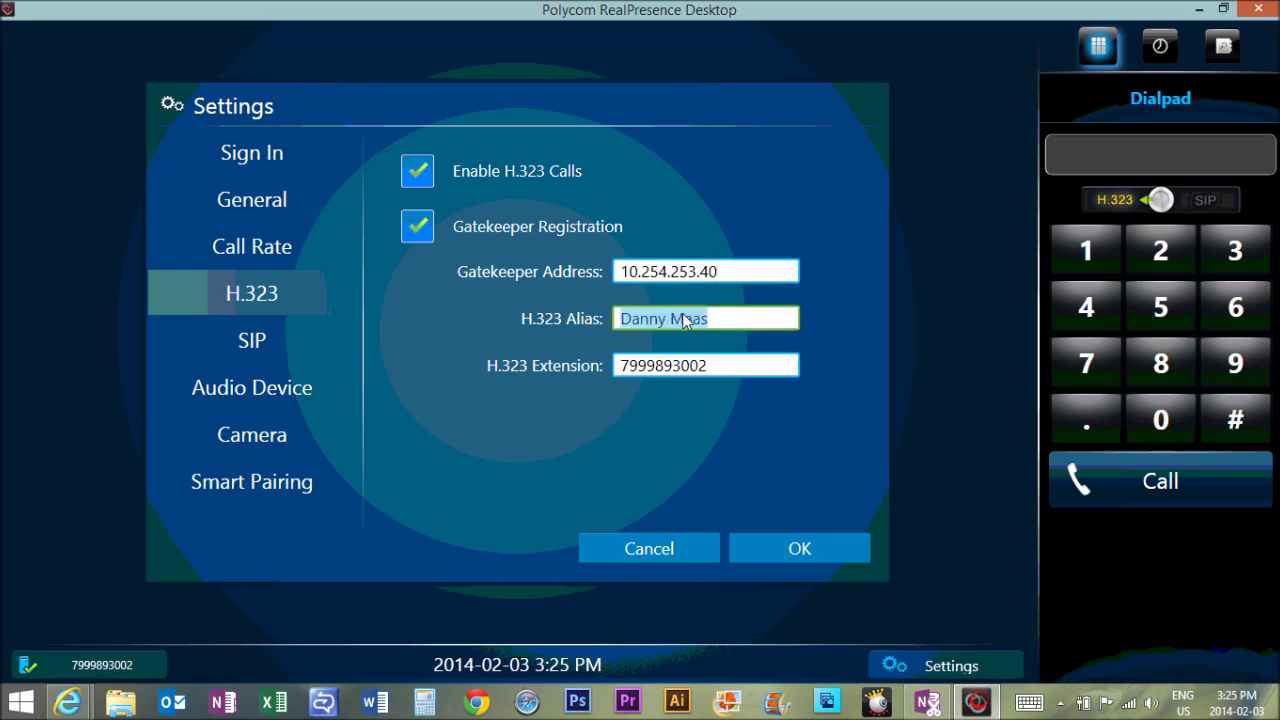
pyautogui.click(728, 318)
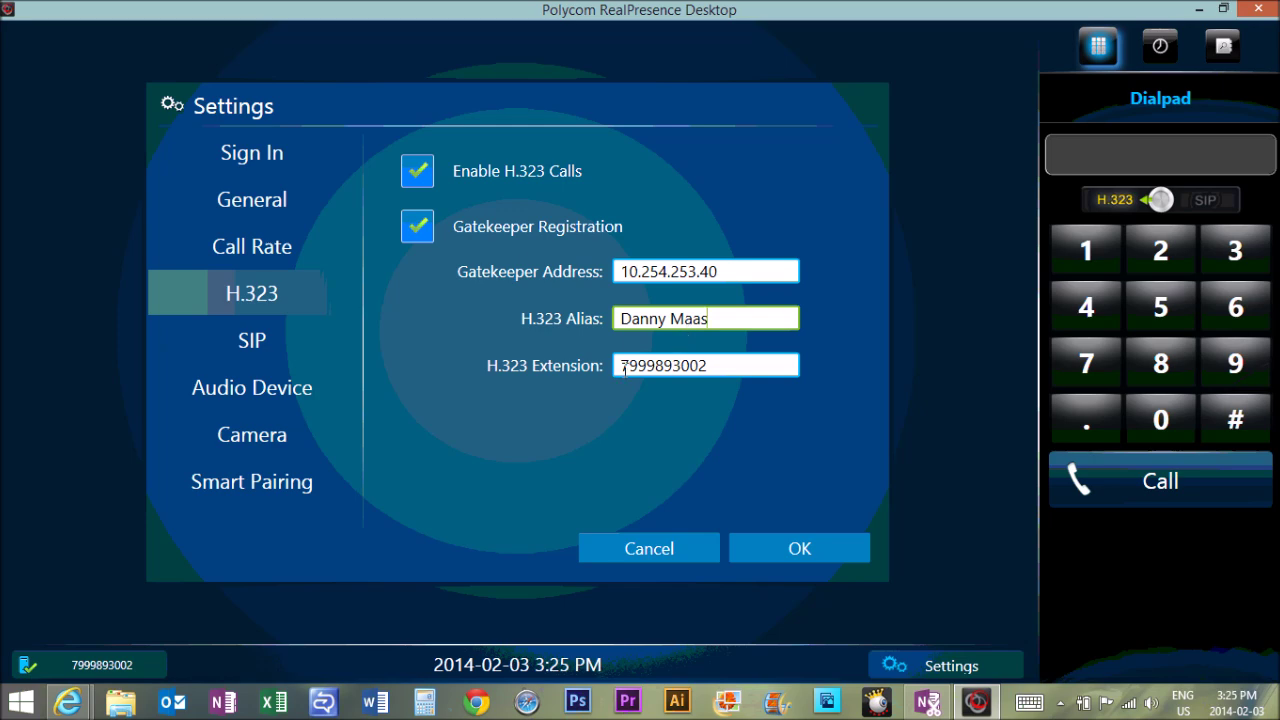
pyautogui.click(733, 364)
pyautogui.moveTo(619, 365); pyautogui.dragTo(650, 363)
pyautogui.moveTo(632, 369); pyautogui.dragTo(643, 372)
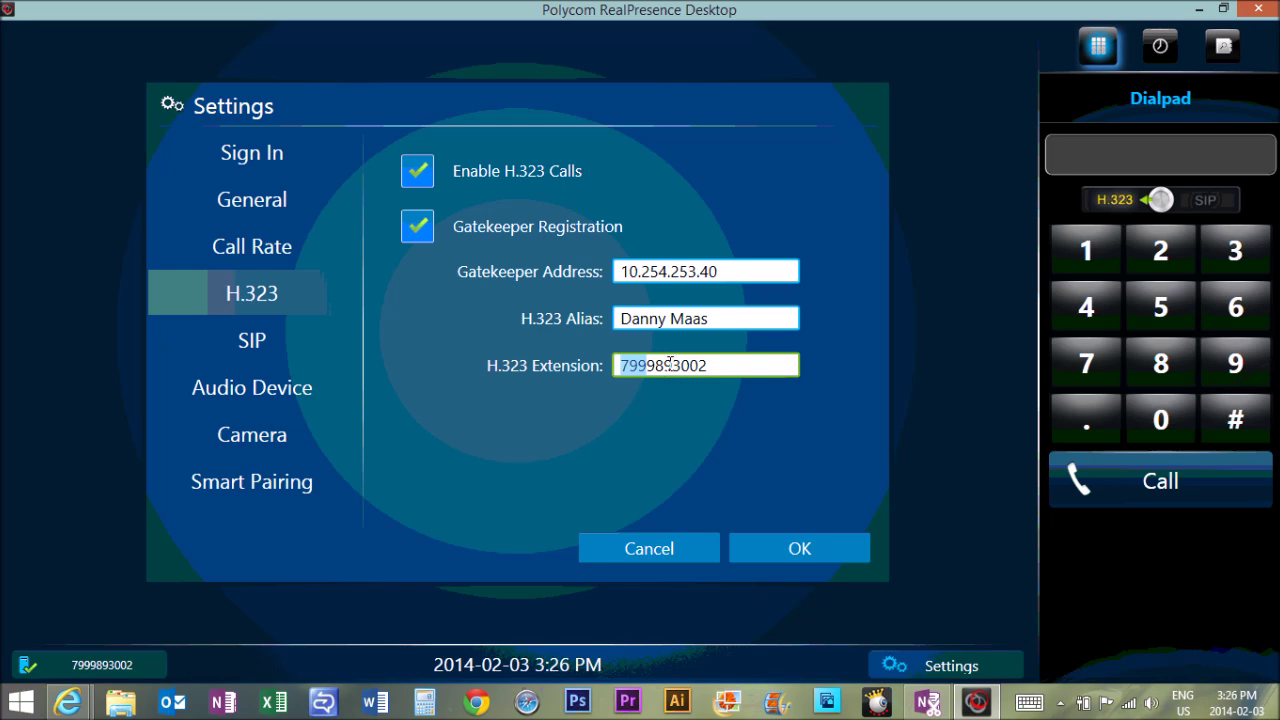
pyautogui.moveTo(671, 366); pyautogui.dragTo(648, 366)
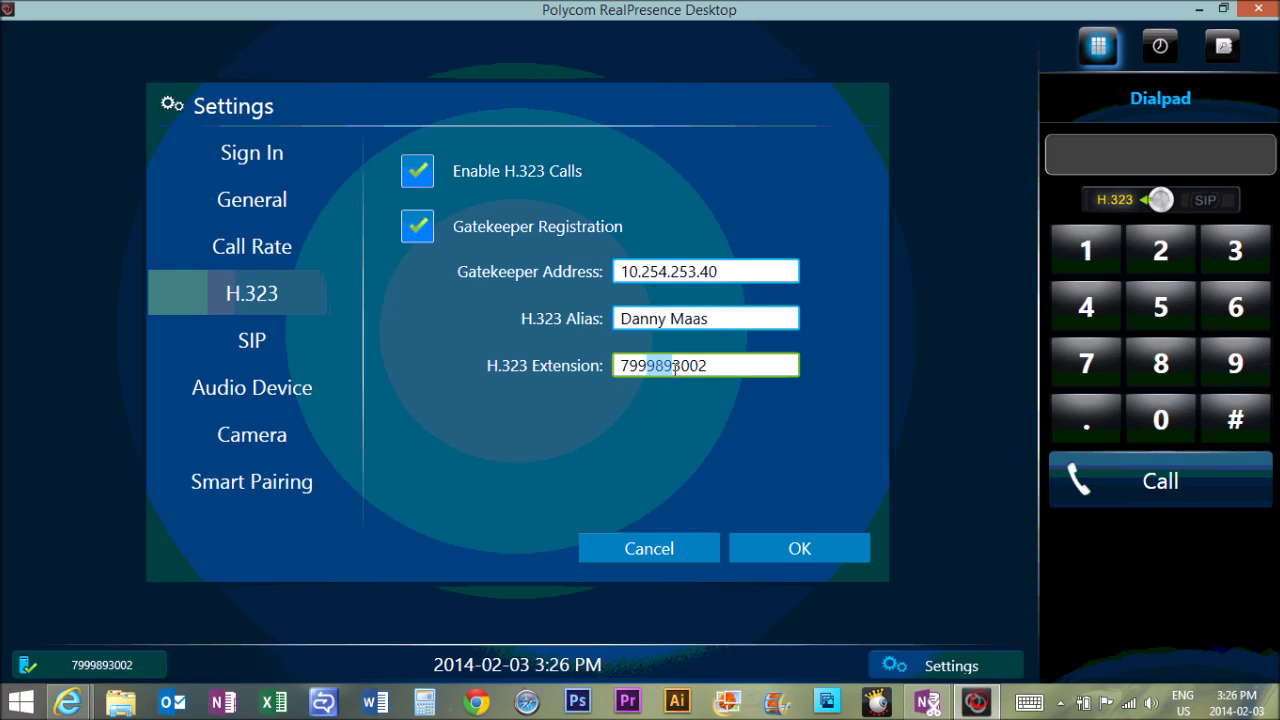
# Highlight the extension's last four digits, then move past SIP to the Audio Device page
pyautogui.moveTo(675, 368); pyautogui.dragTo(758, 363)
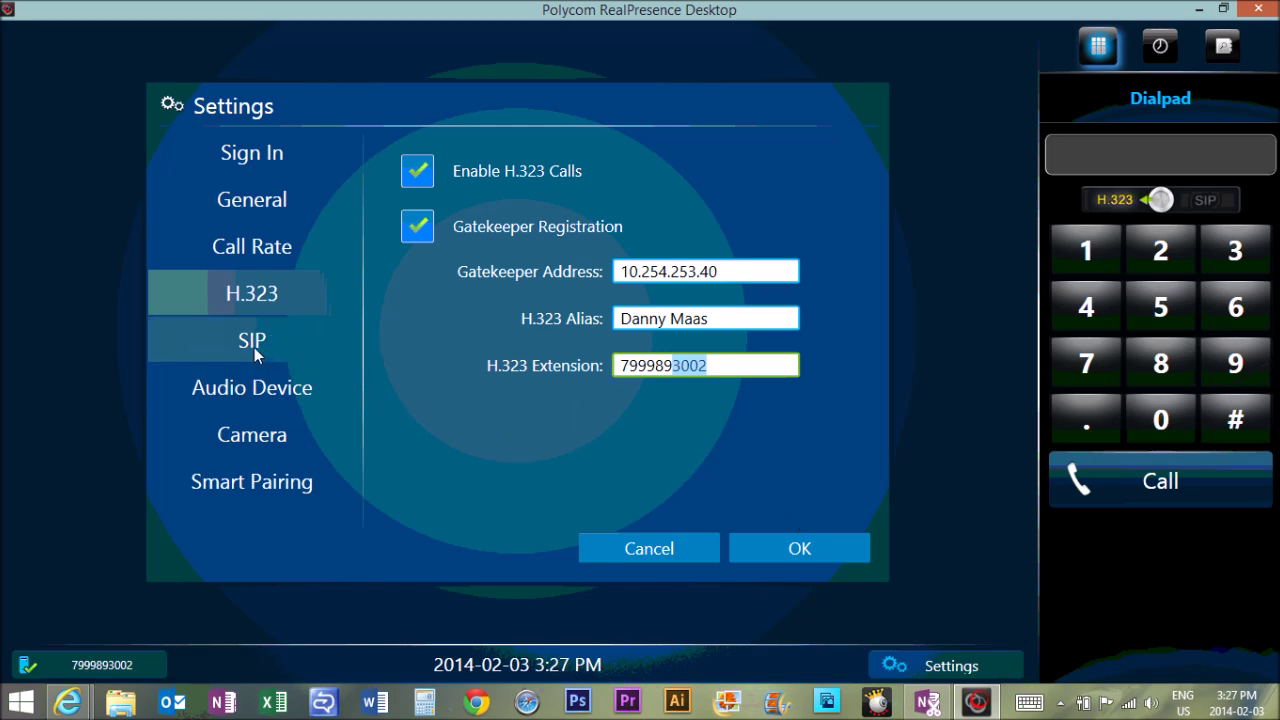
pyautogui.click(253, 345)
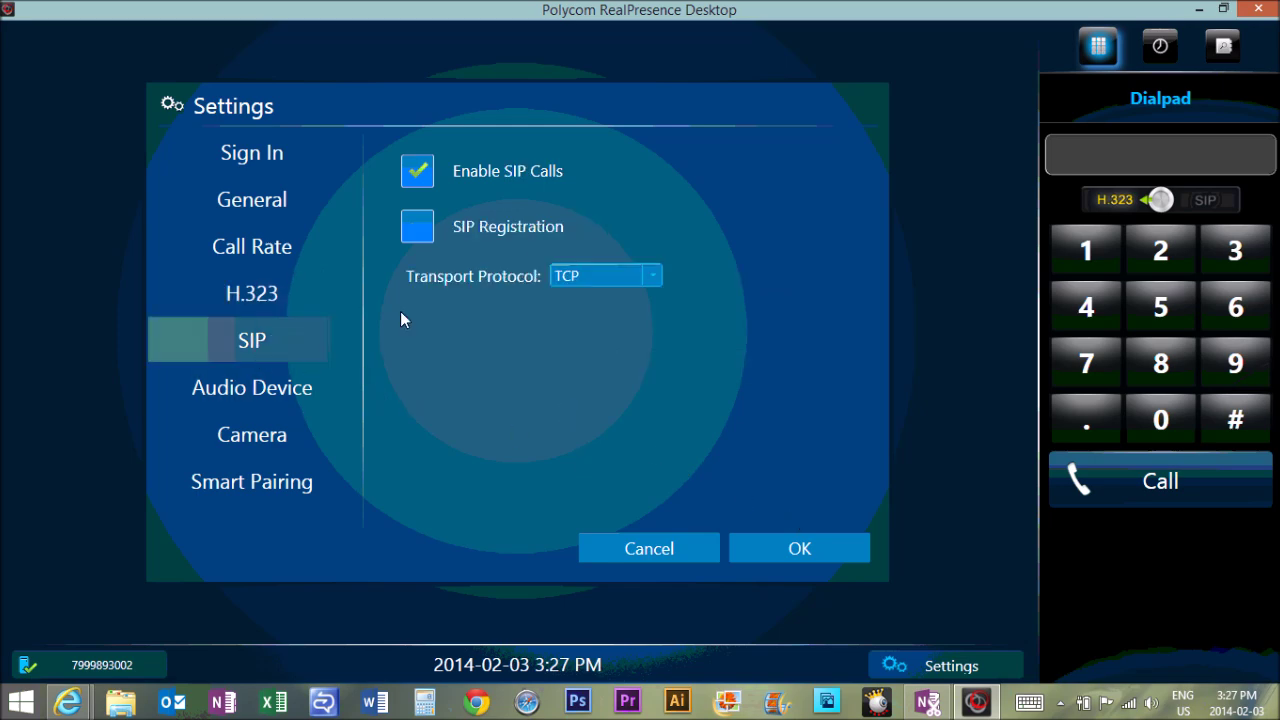
pyautogui.click(253, 391)
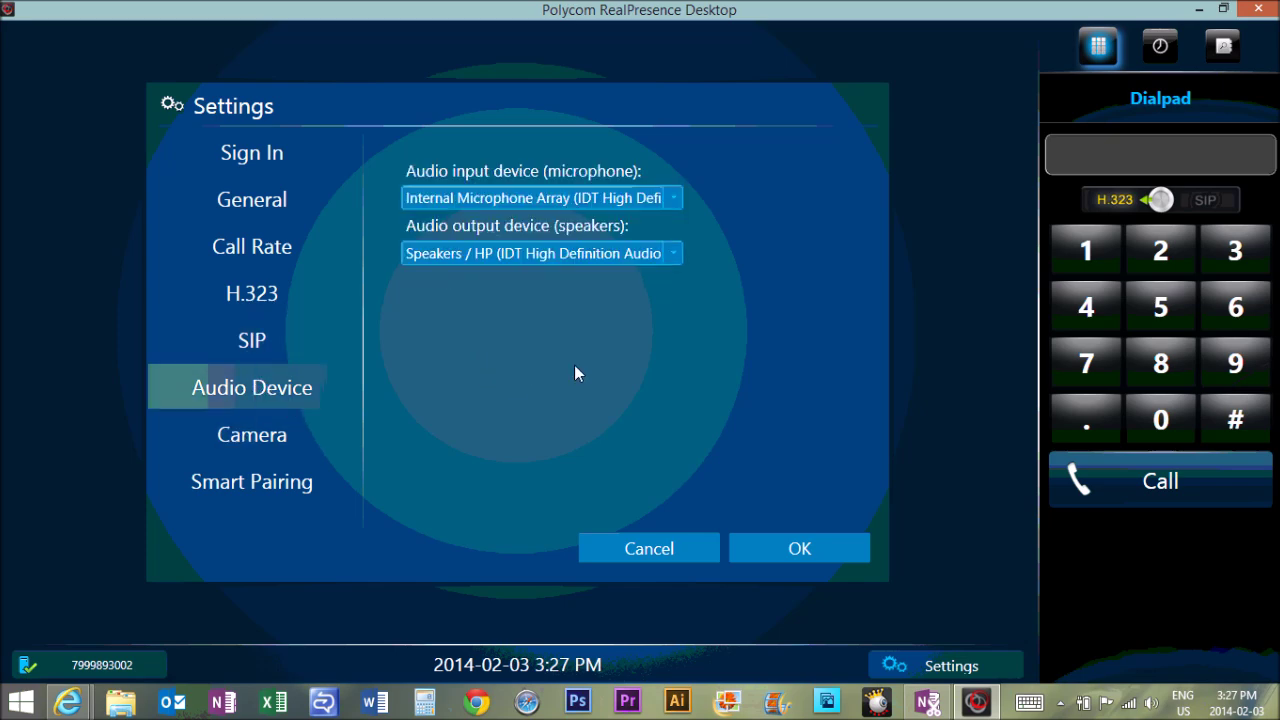
pyautogui.click(673, 199)
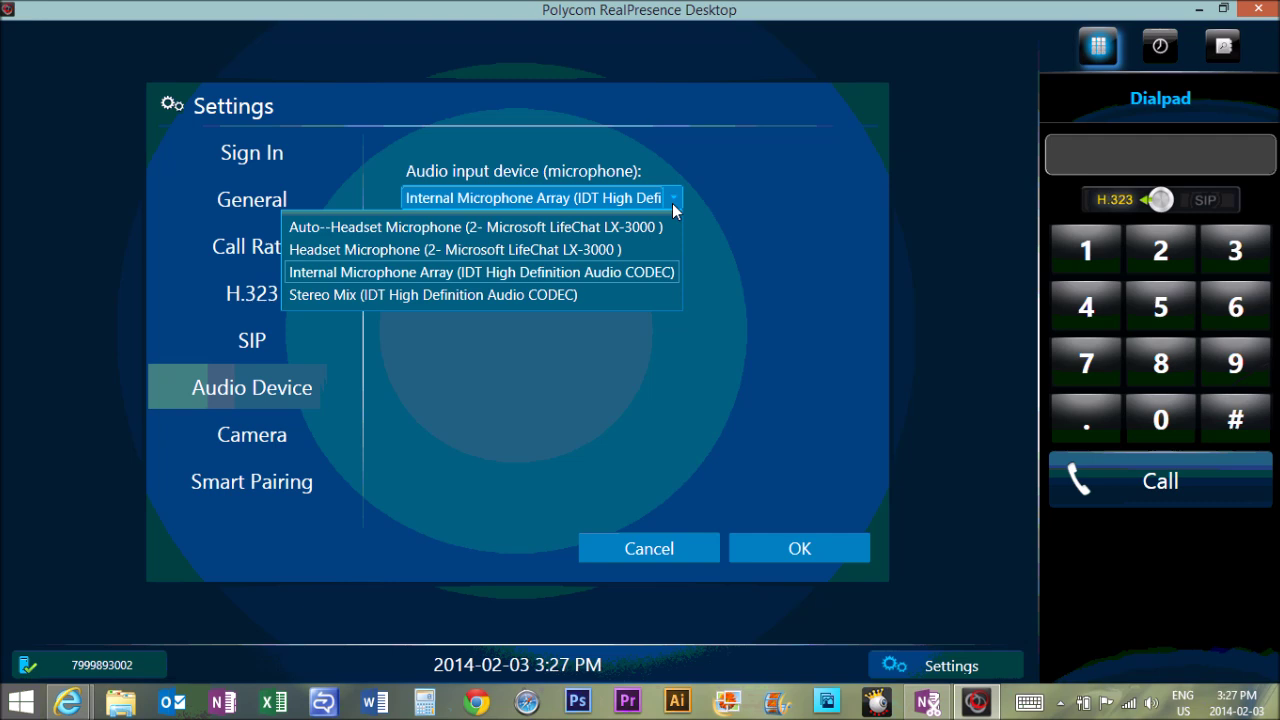
pyautogui.press('XF86AudioRaiseVolume')
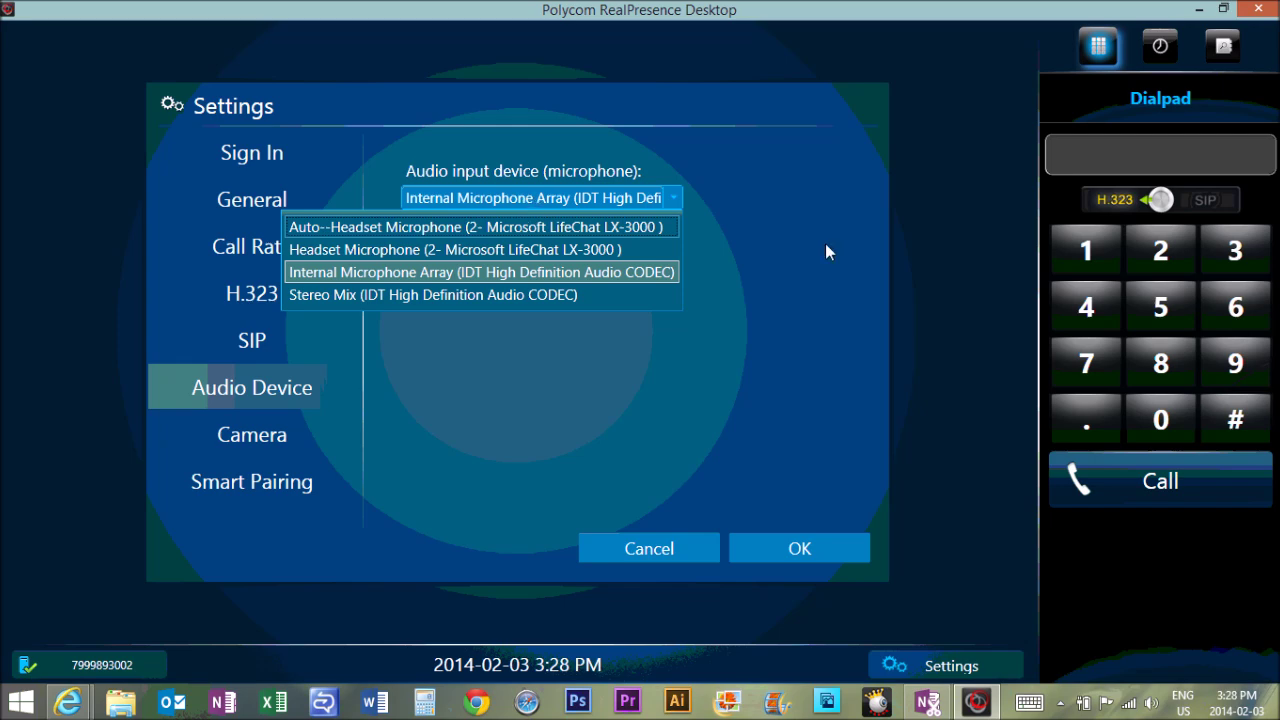
pyautogui.click(774, 243)
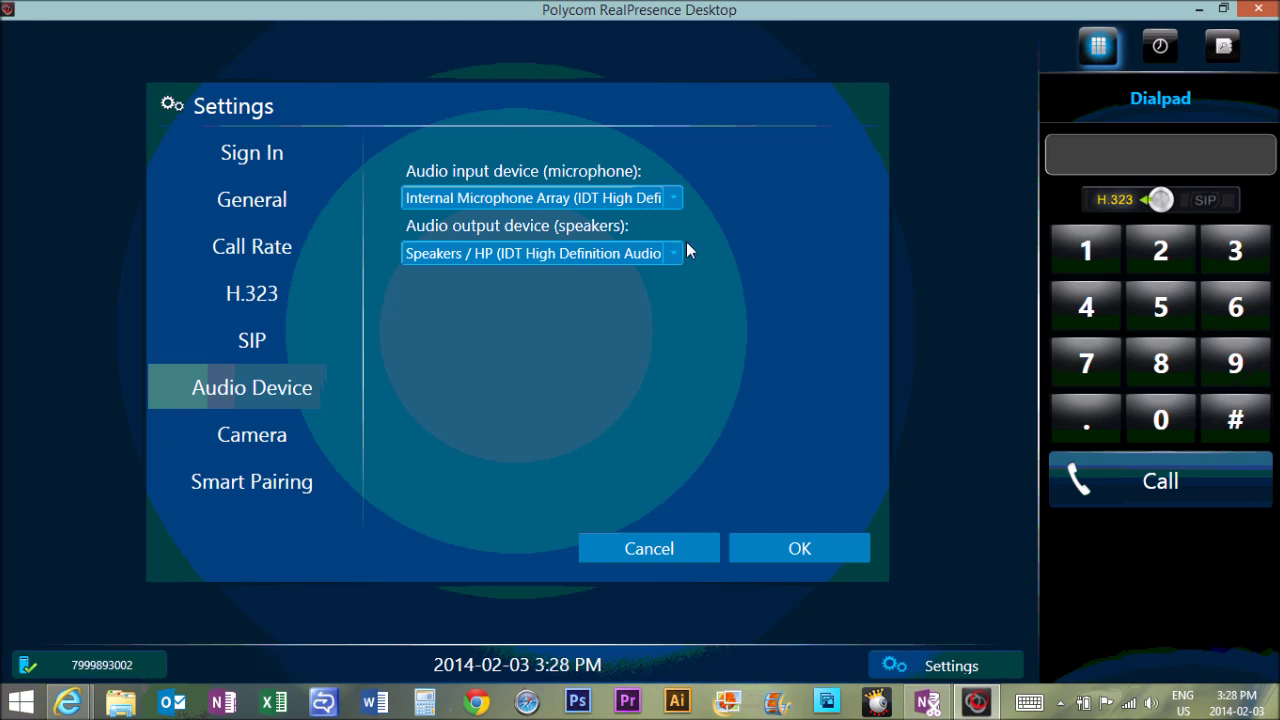
# Keep Speakers / HP as the audio output and switch to the Camera page
pyautogui.click(675, 254)
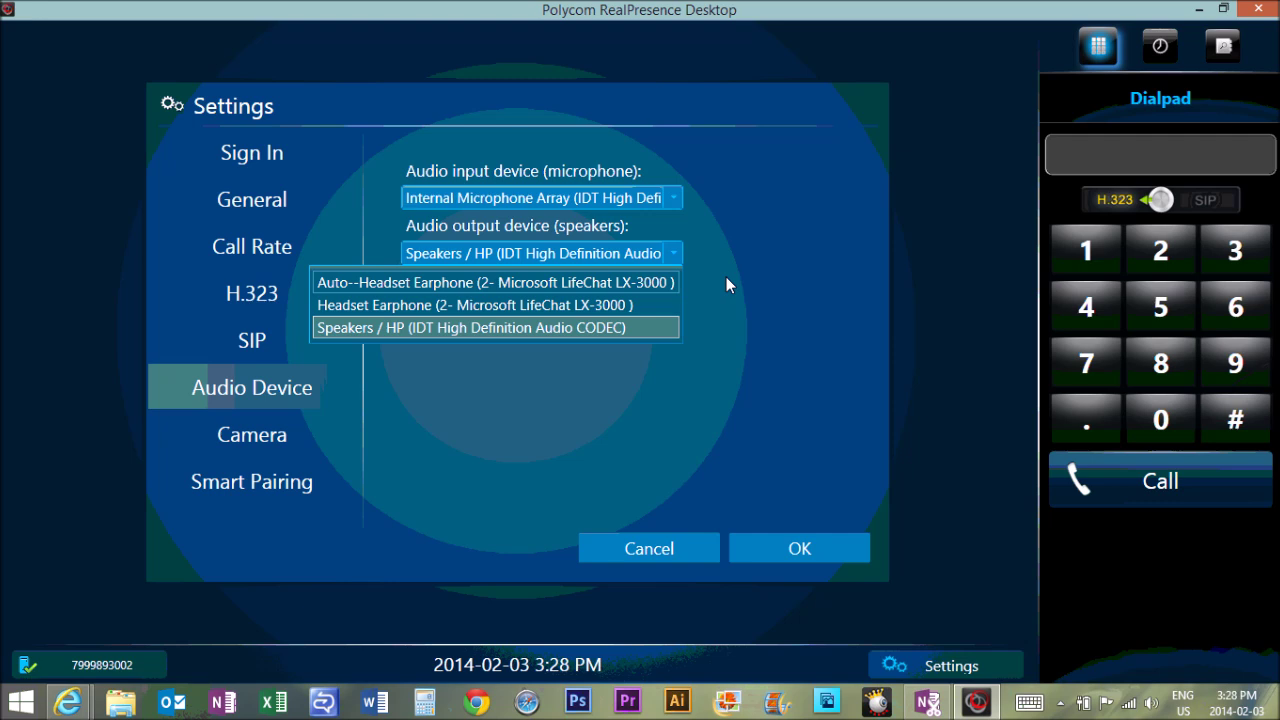
pyautogui.click(726, 278)
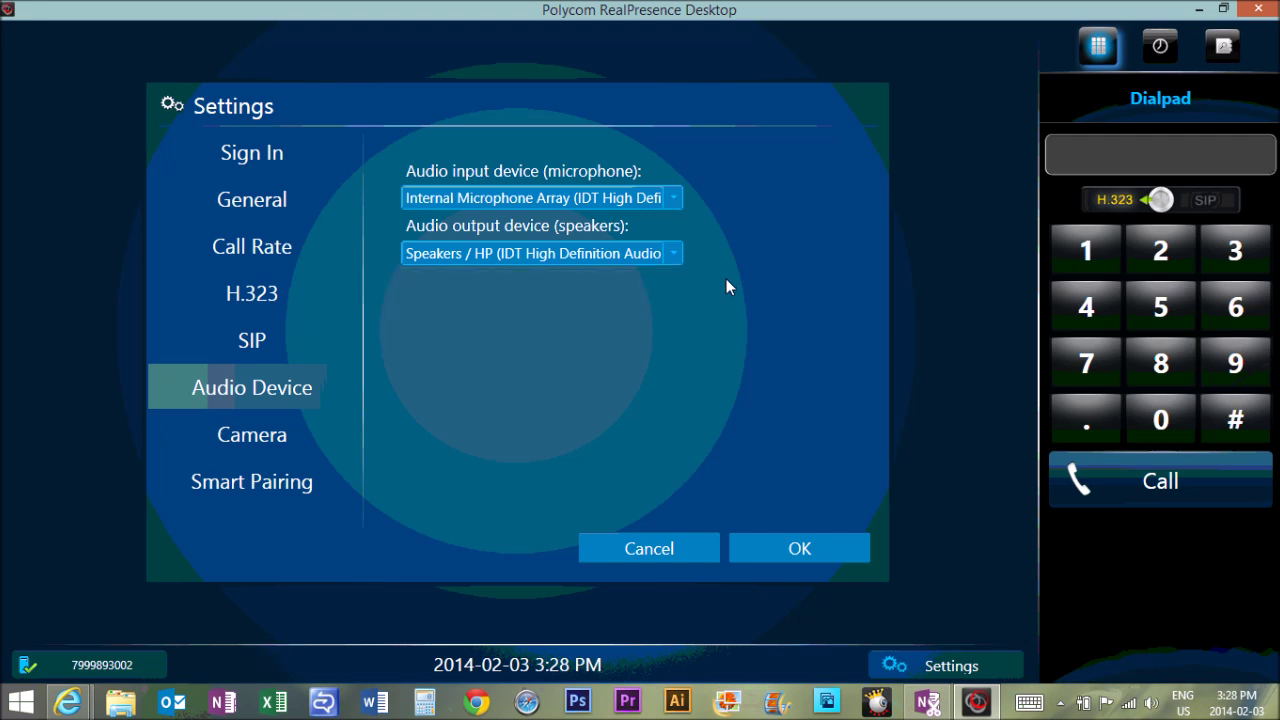
pyautogui.click(268, 434)
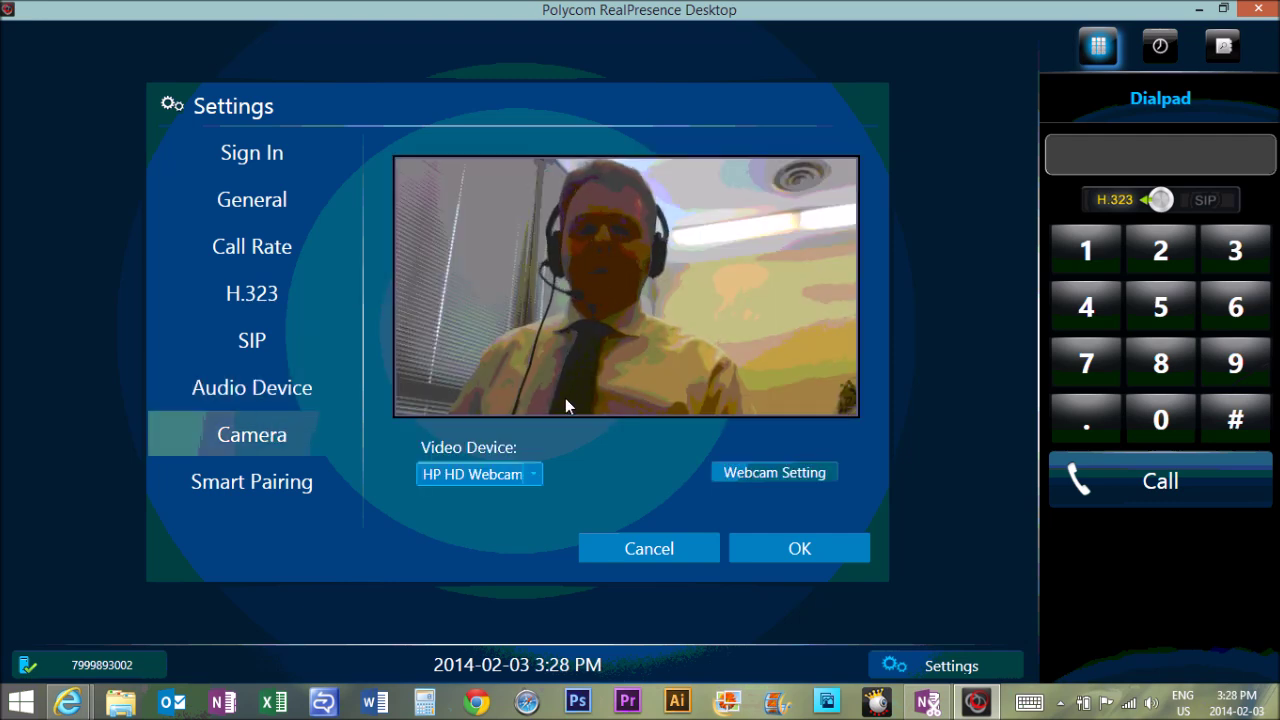
# Keep HP HD Webcam as the video device and save the settings with OK
pyautogui.click(535, 475)
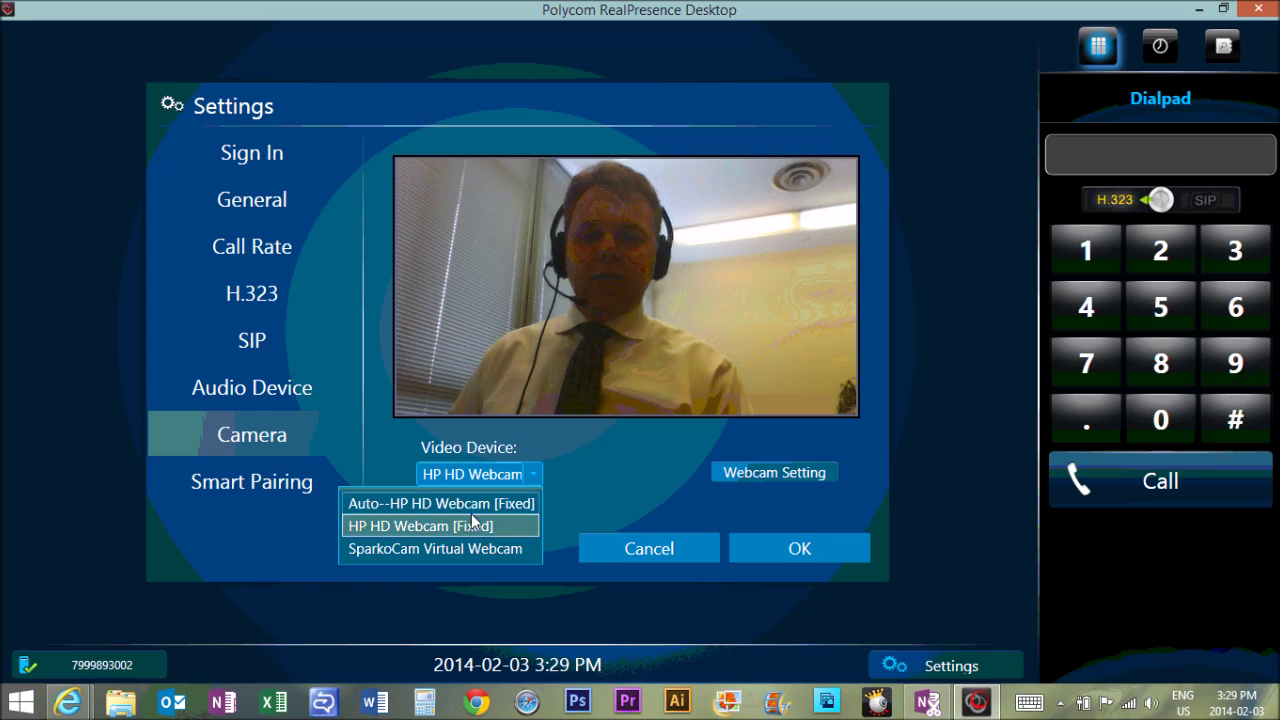
pyautogui.click(596, 460)
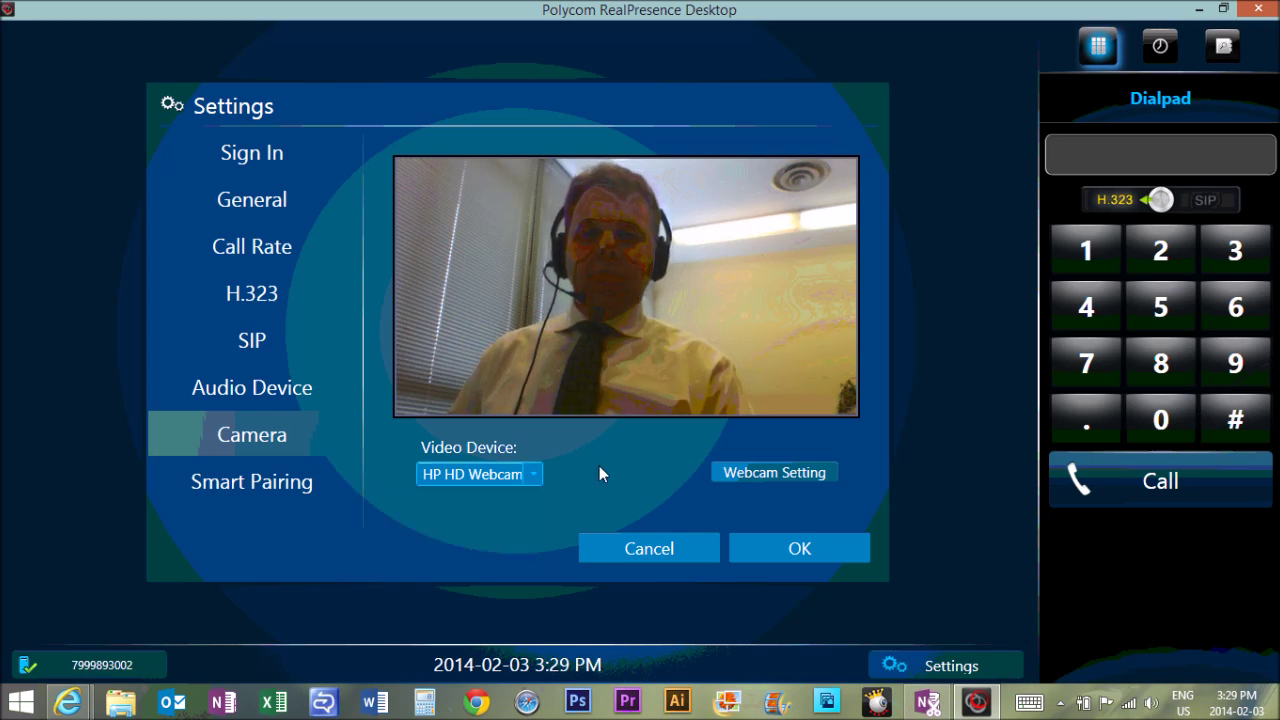
pyautogui.click(797, 550)
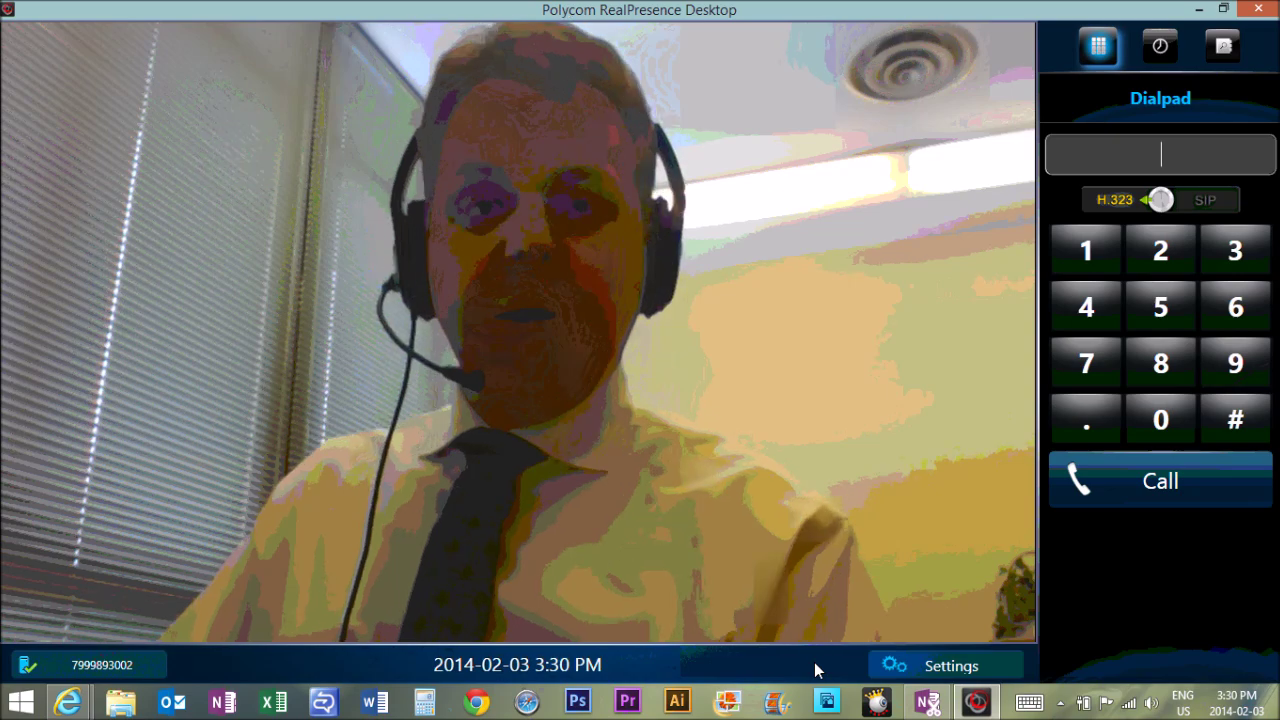
pyautogui.write('2989')
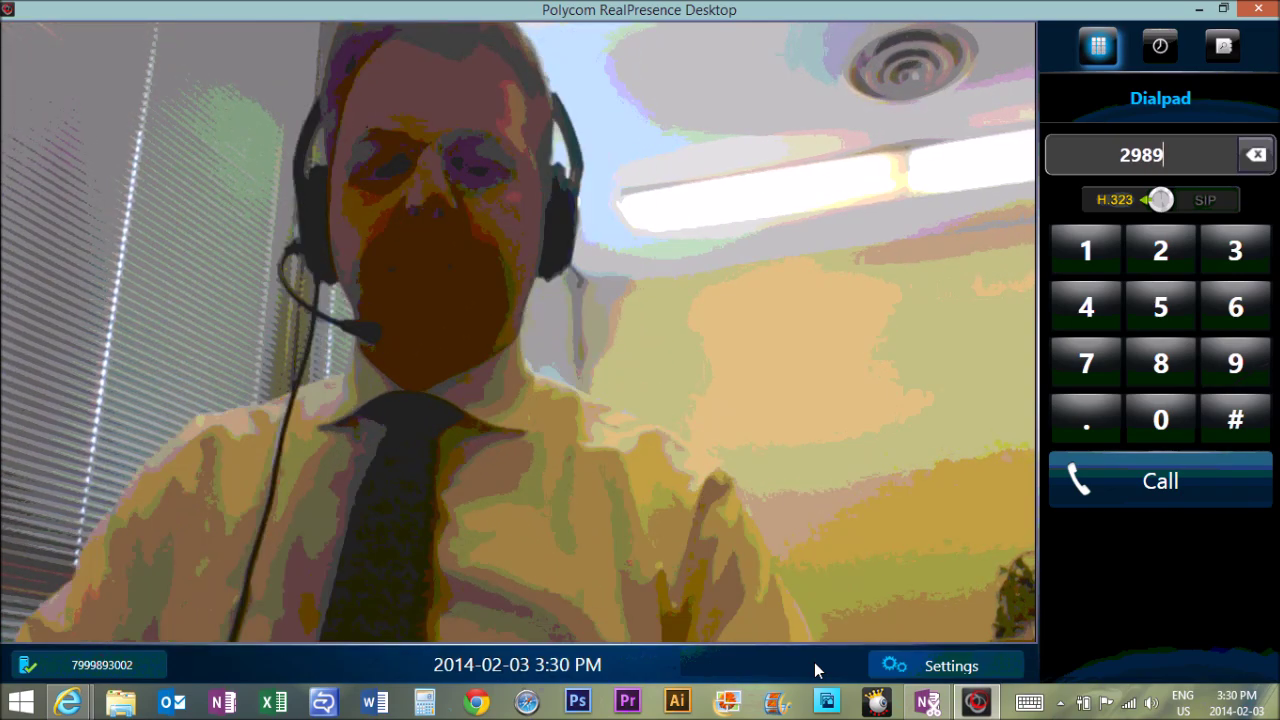
pyautogui.write('@')
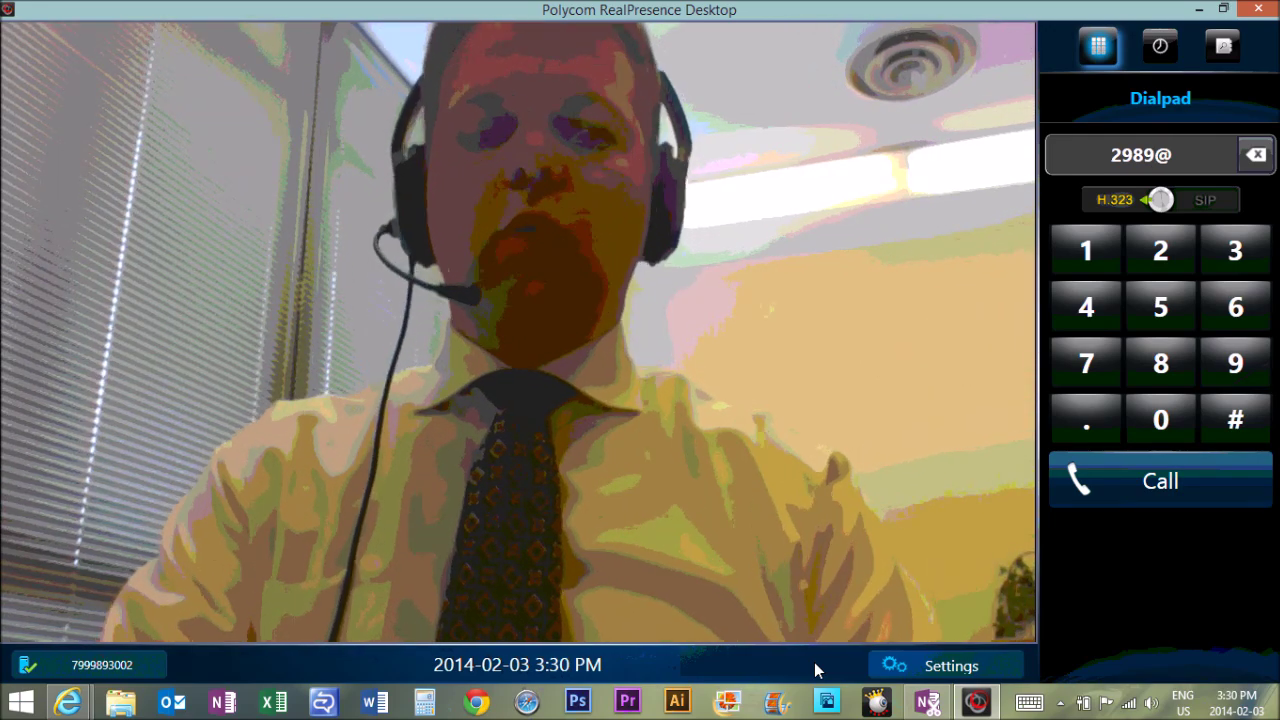
pyautogui.write('199.2')
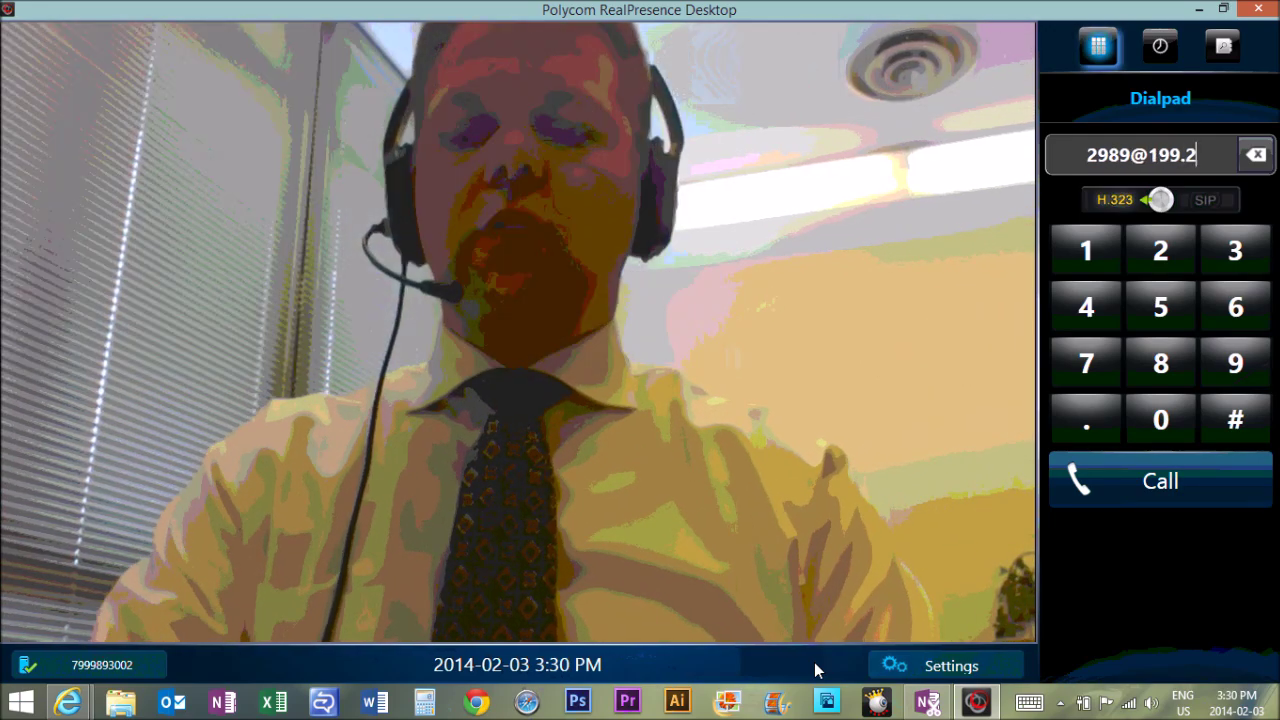
pyautogui.write('16.')
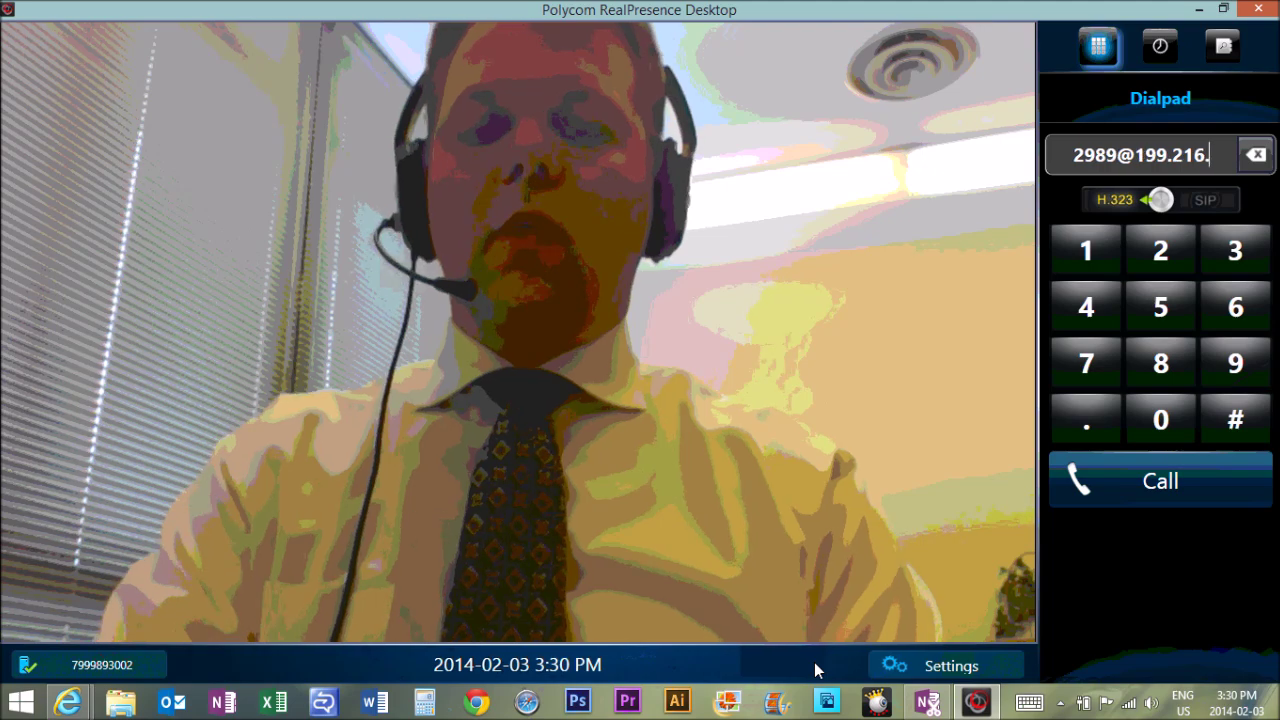
pyautogui.write('149.')
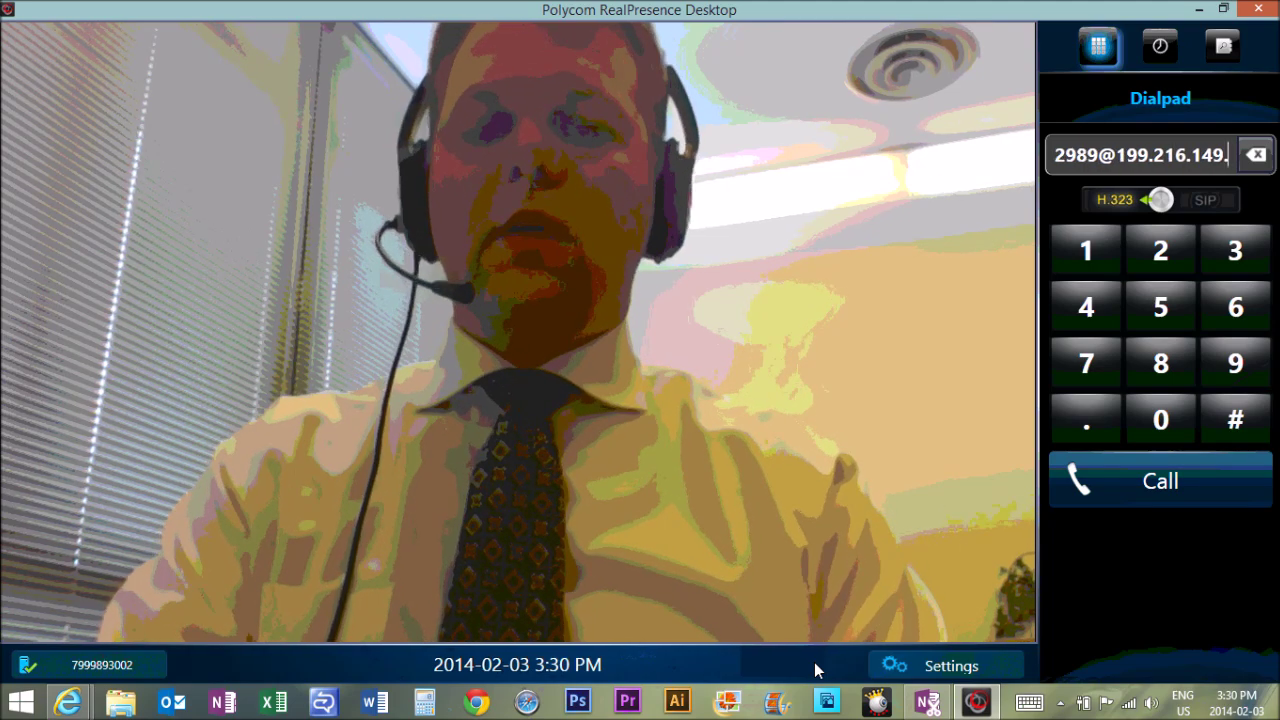
pyautogui.write('3')
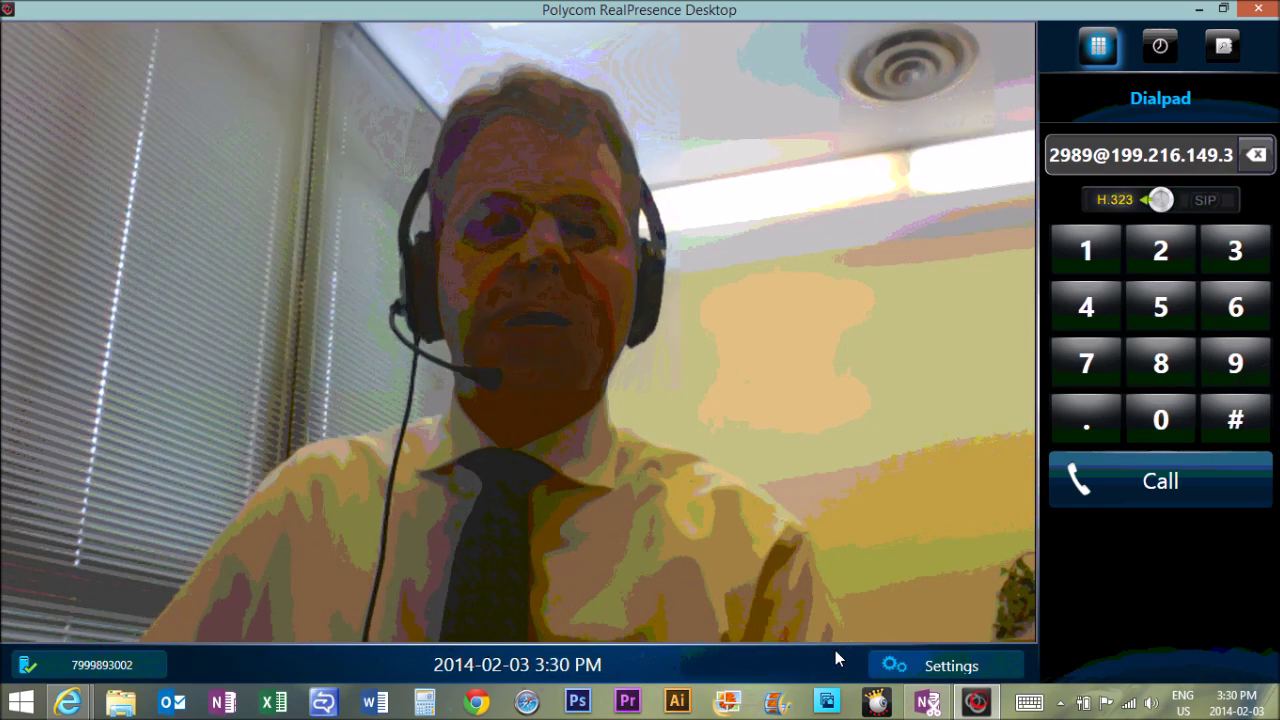
pyautogui.click(1156, 488)
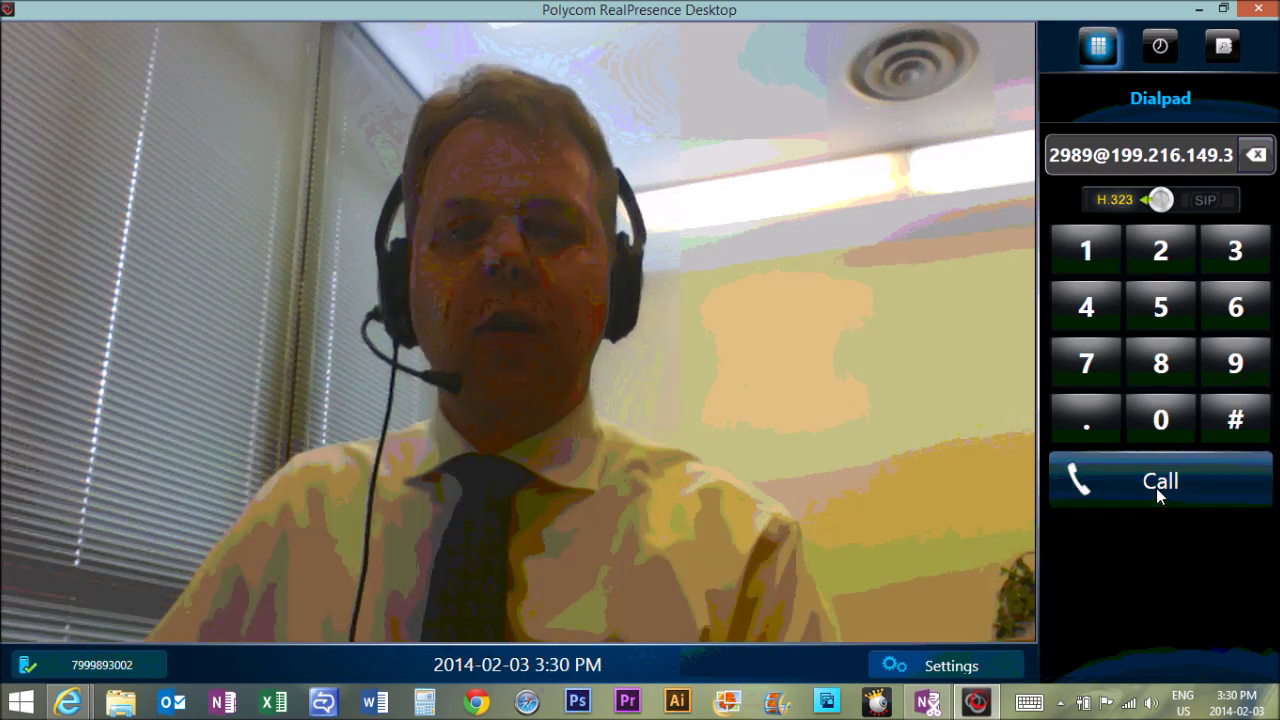